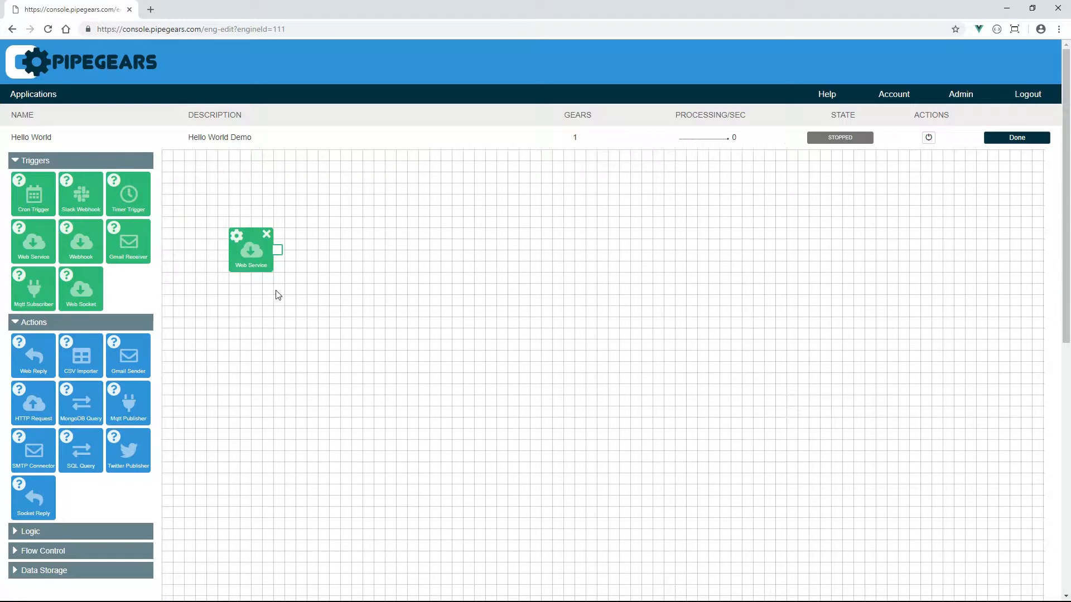
Configure the Web Service gear with the GET method and the path /hello, and save its settings.
click(236, 237)
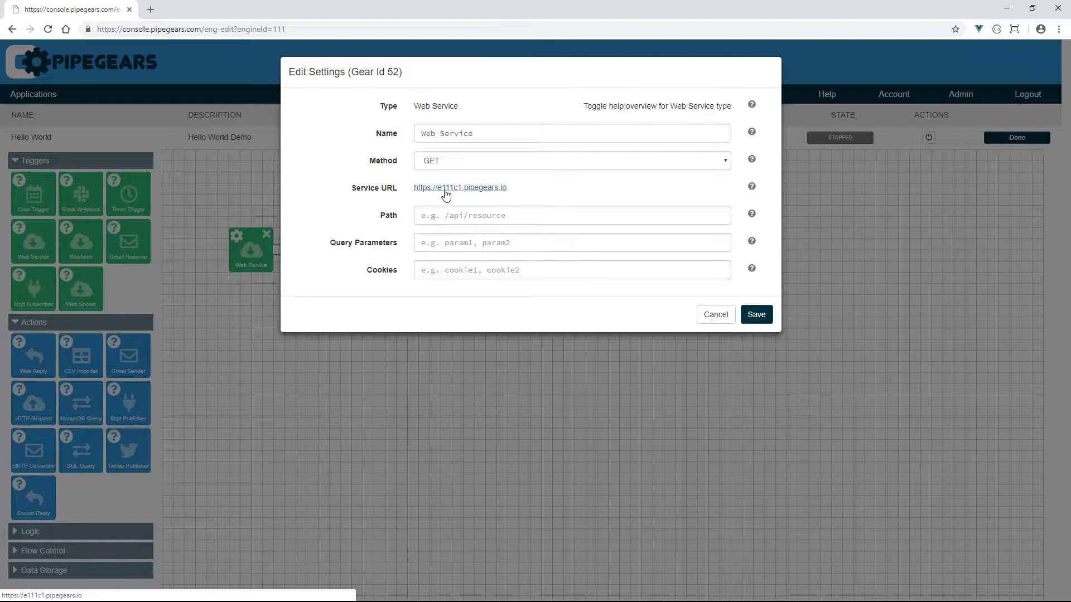
click(450, 160)
click(450, 160)
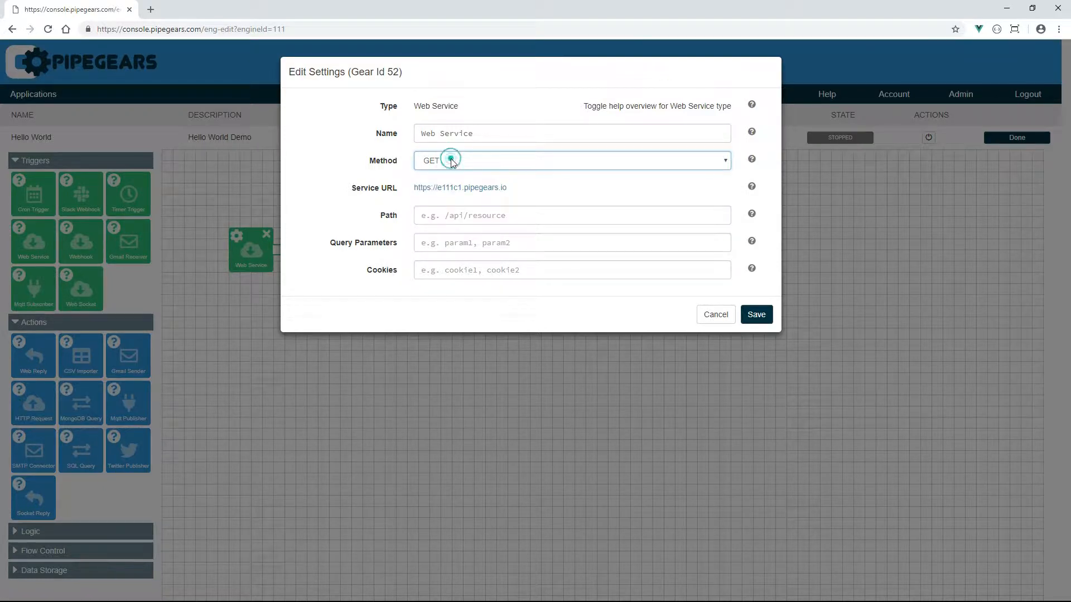
click(431, 216)
text(/hello)
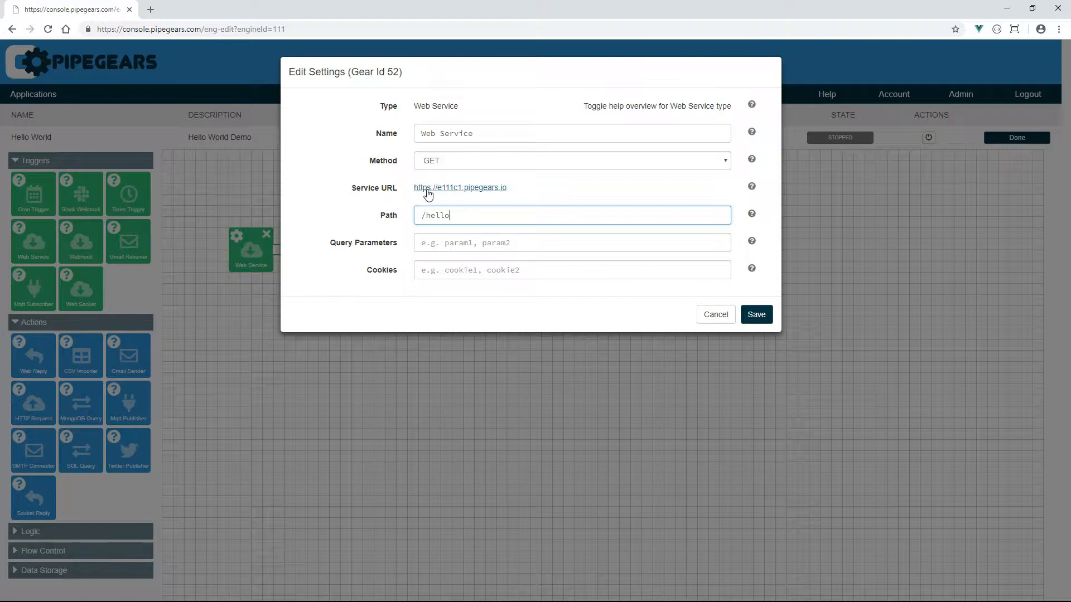
click(757, 314)
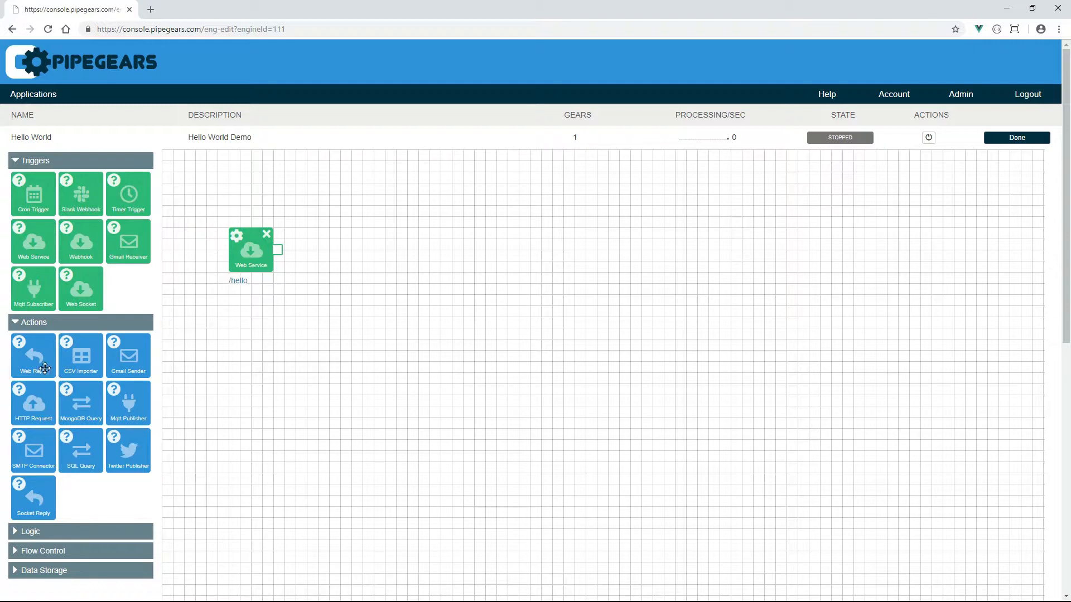
Add a Web Reply action linked from the Web Service gear and save its response body as "hello world".
drag(35, 352, 343, 252)
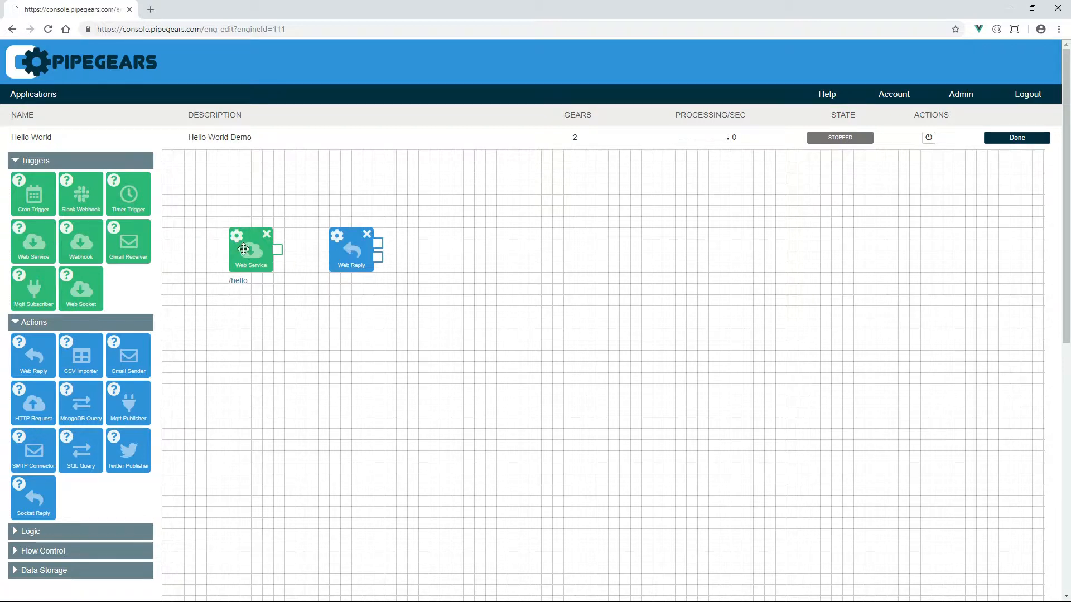
drag(277, 249, 333, 254)
click(335, 240)
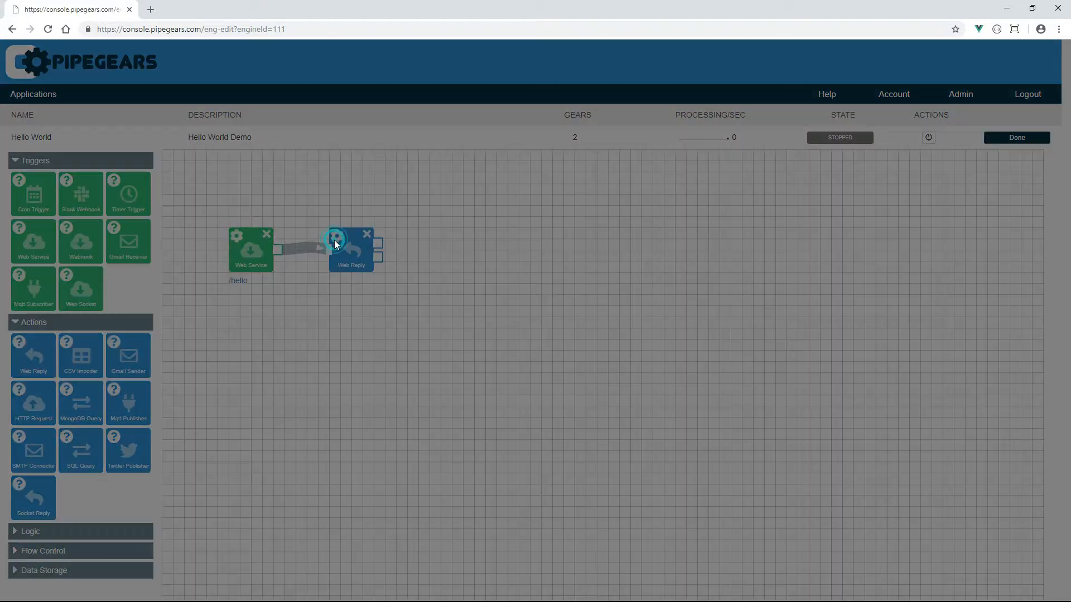
click(428, 269)
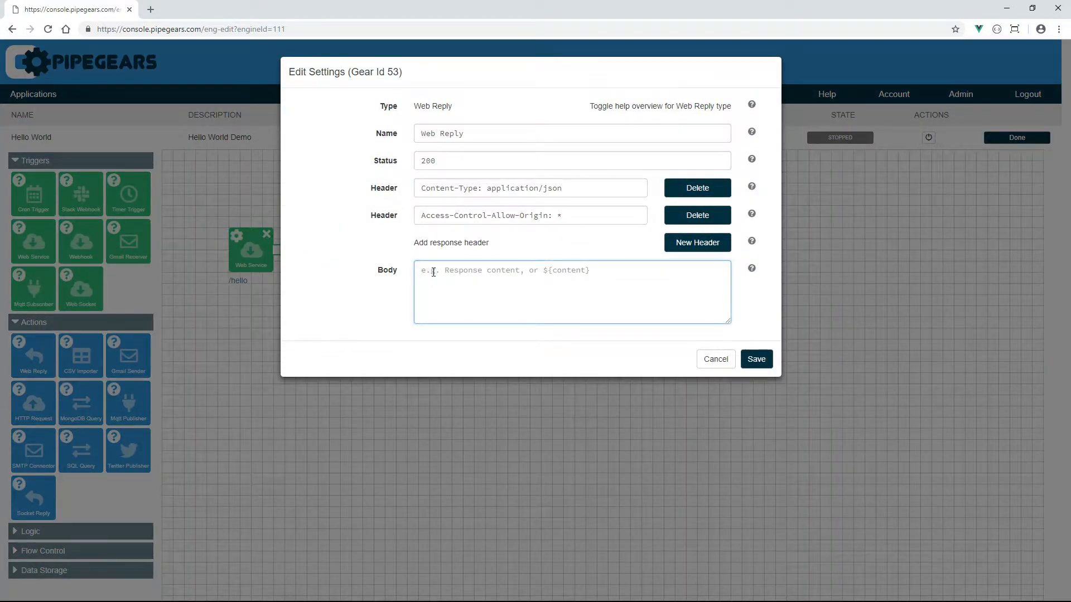
text(hello world)
click(756, 359)
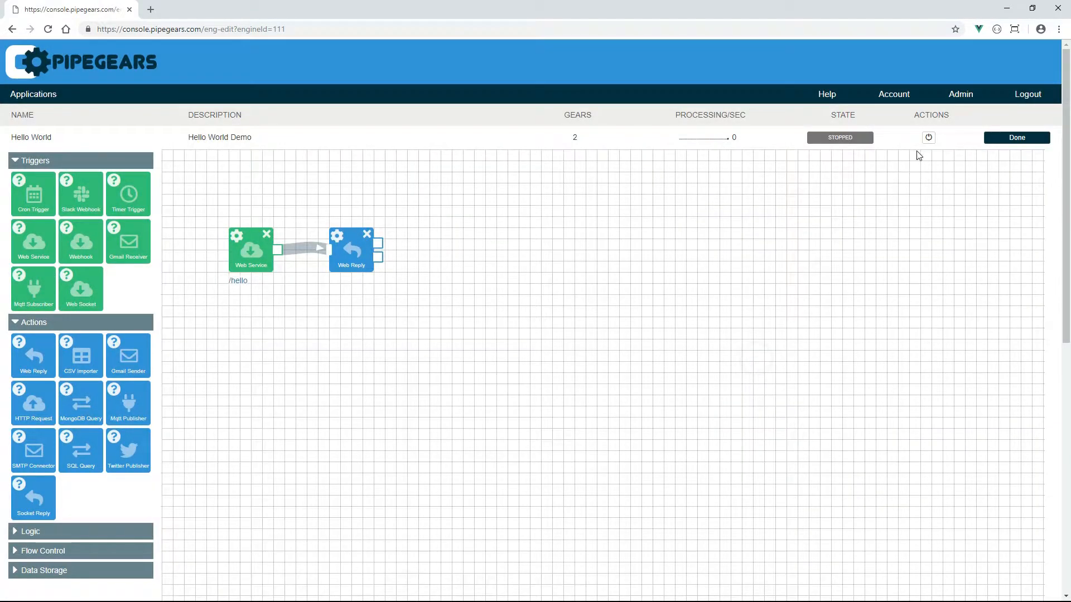
Start the Hello World application and open the Web Service's /hello address to check the reply text.
click(928, 138)
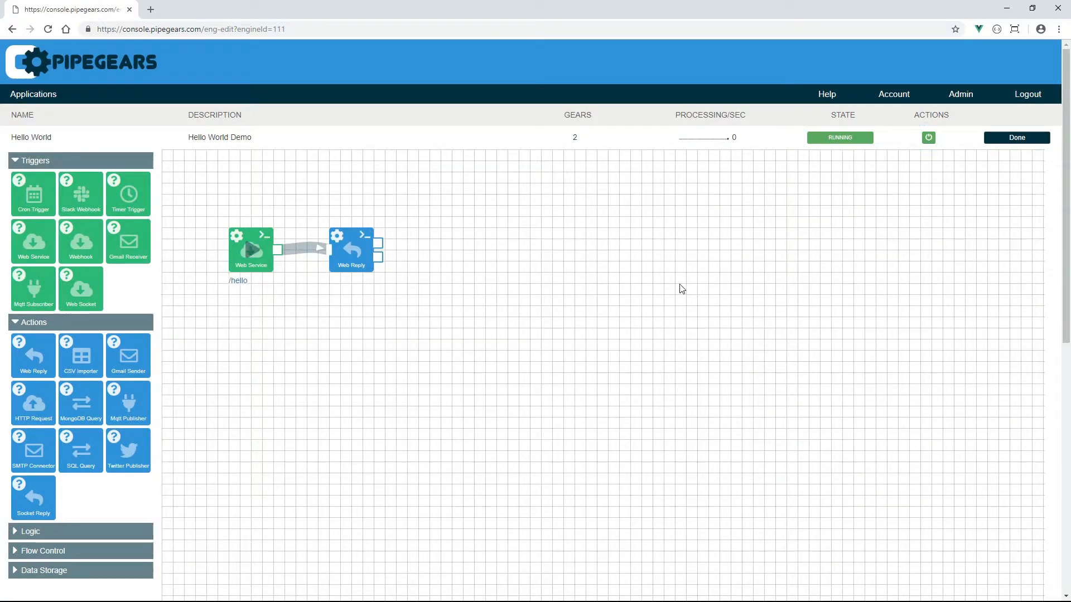
click(246, 247)
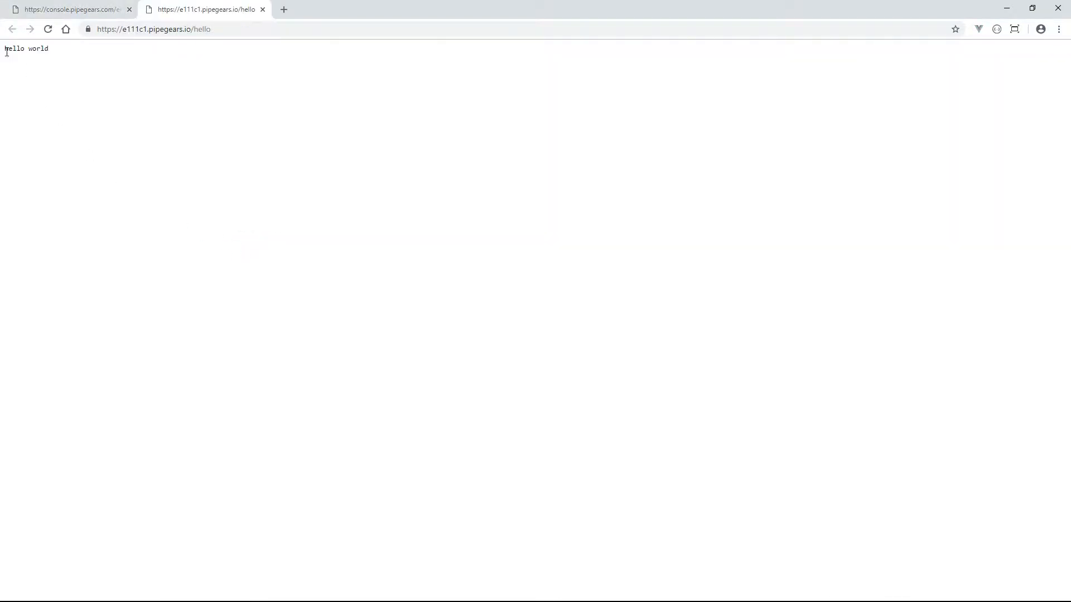
drag(4, 48, 67, 51)
click(67, 51)
Back in the flow editor, stop the application and unlink Web Reply from Web Service, moving Web Reply farther right on the canvas.
click(78, 12)
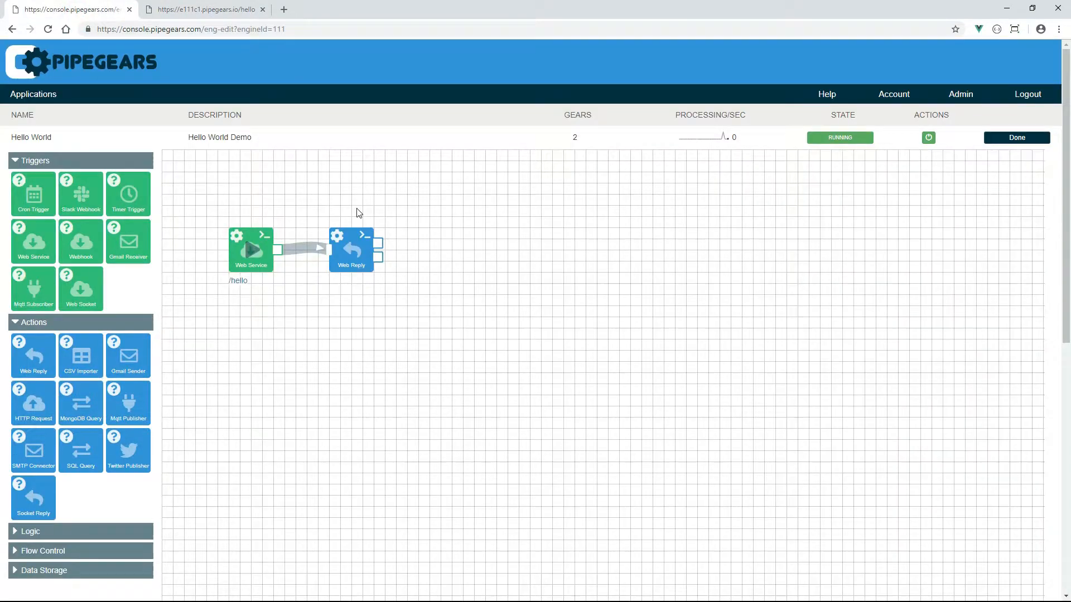
click(929, 139)
click(304, 248)
drag(359, 250, 471, 251)
Place a Timestamp logic gear between Web Service and Web Reply and link the three gears in sequence.
click(35, 323)
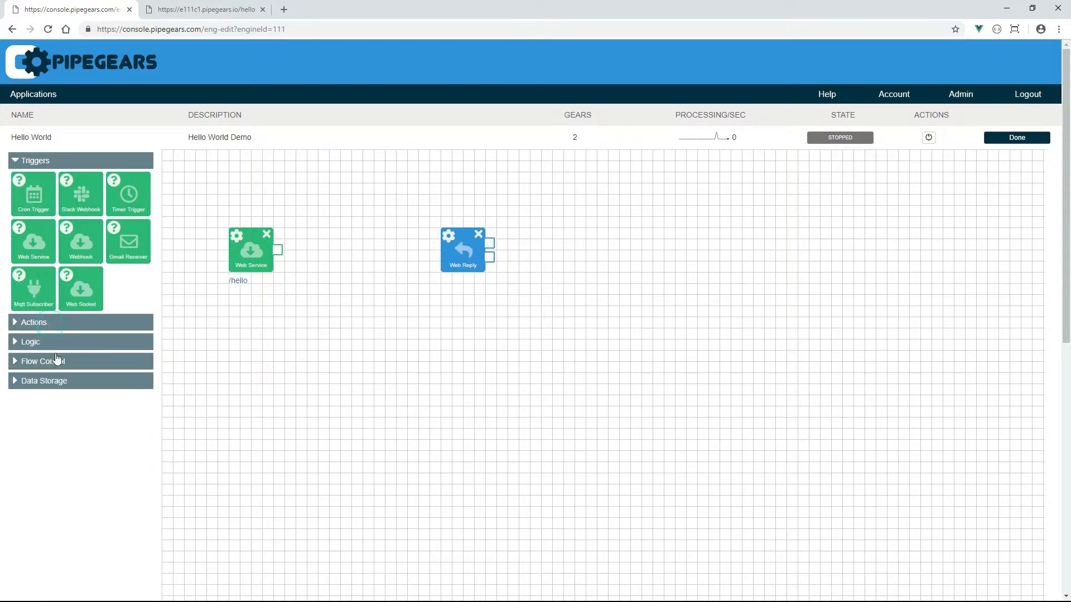
click(50, 345)
scroll(66, 377, down, 1)
scroll(66, 377, down, 2)
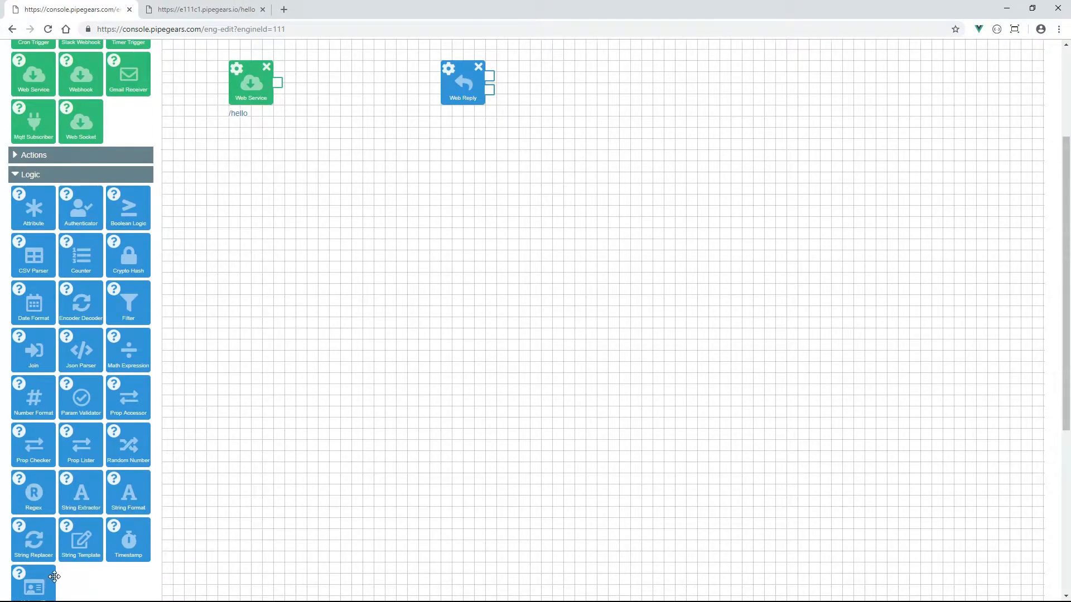
drag(134, 551, 345, 92)
scroll(424, 123, up, 3)
drag(277, 249, 441, 249)
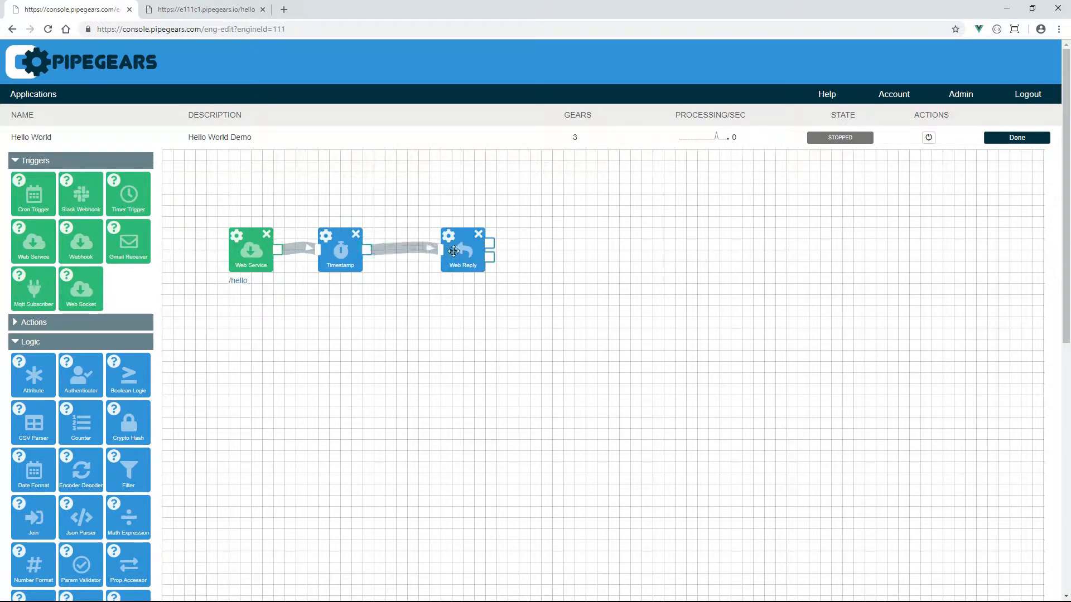
Assign the Timestamp gear's output in milliseconds to a new field named time and save the settings.
click(326, 239)
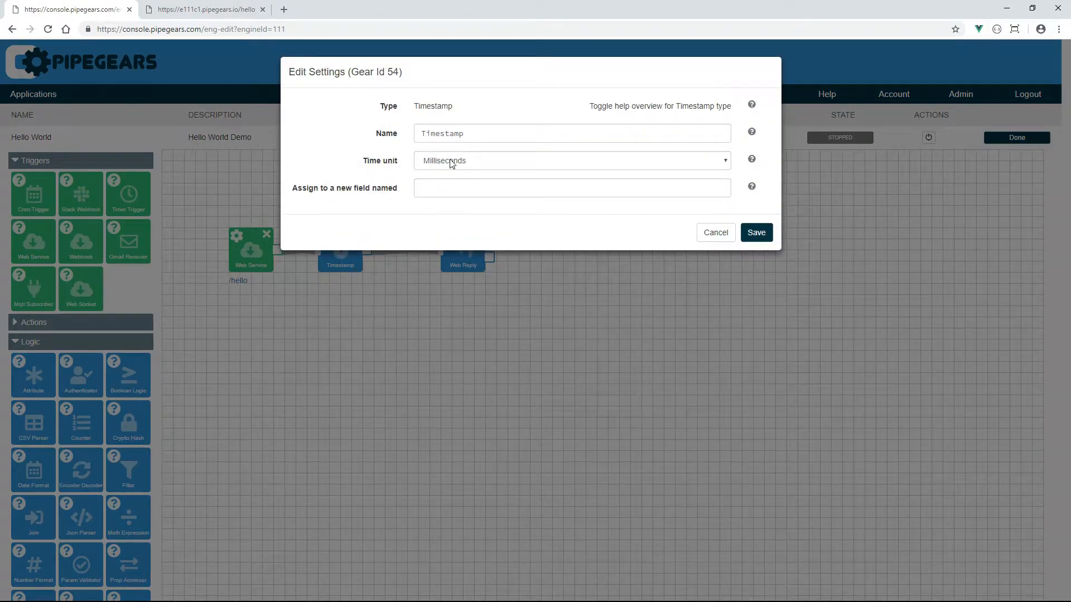
click(439, 191)
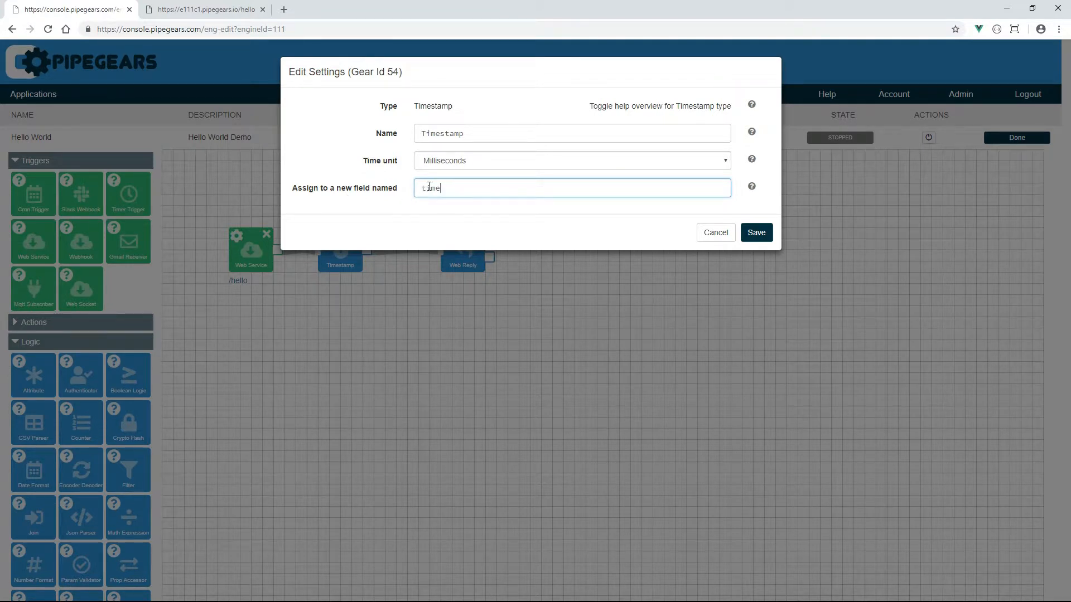
click(757, 233)
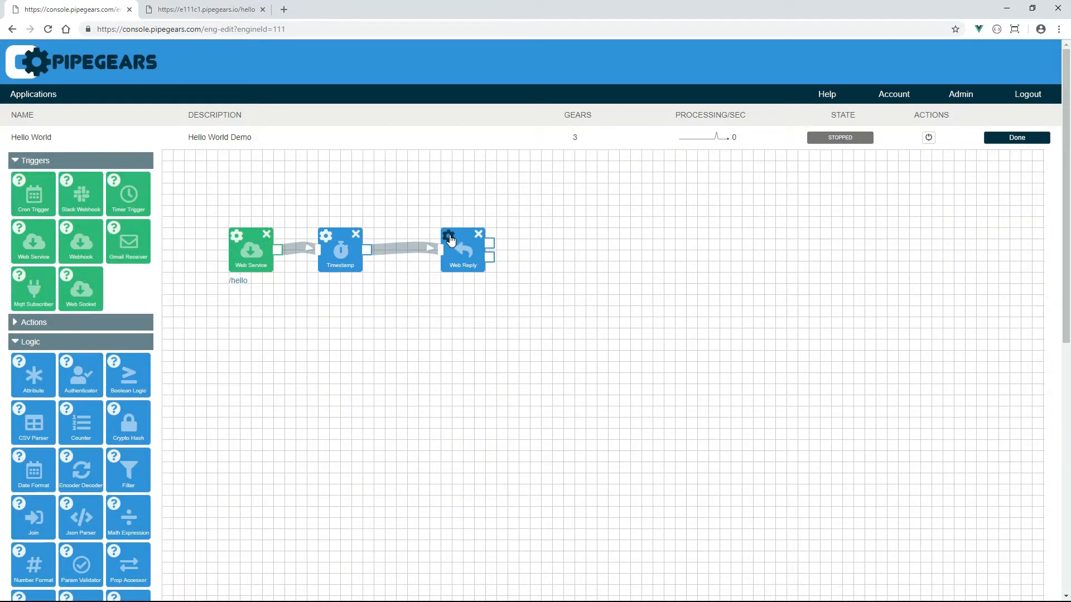
Change the Web Reply body to "hello world ${time}" and save the settings.
click(450, 239)
click(512, 266)
text(${time})
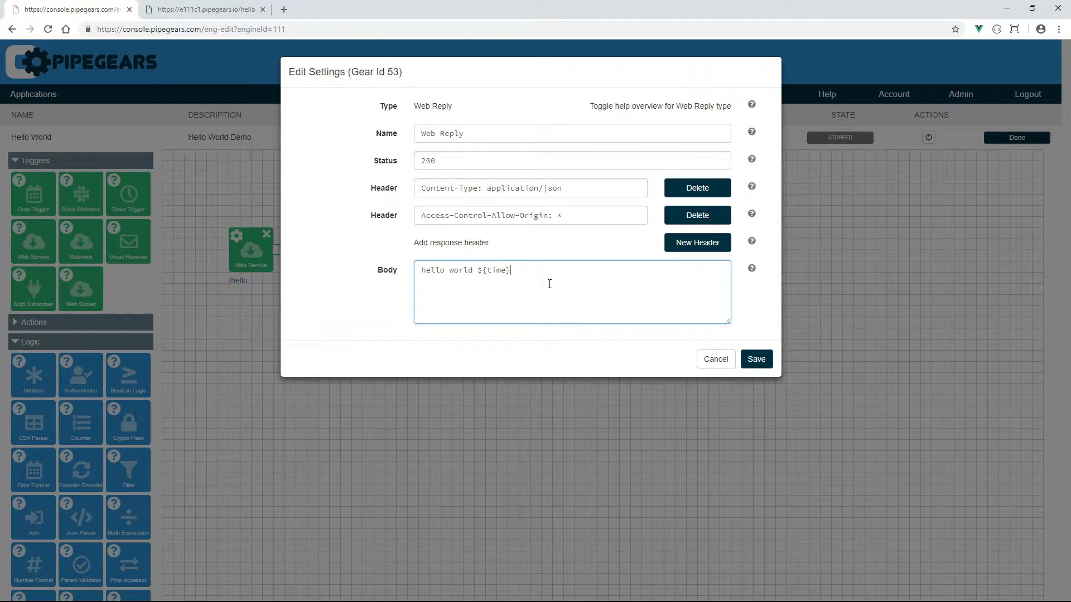
click(757, 359)
Start the application again and reload the /hello page to check the timestamped reply.
click(928, 138)
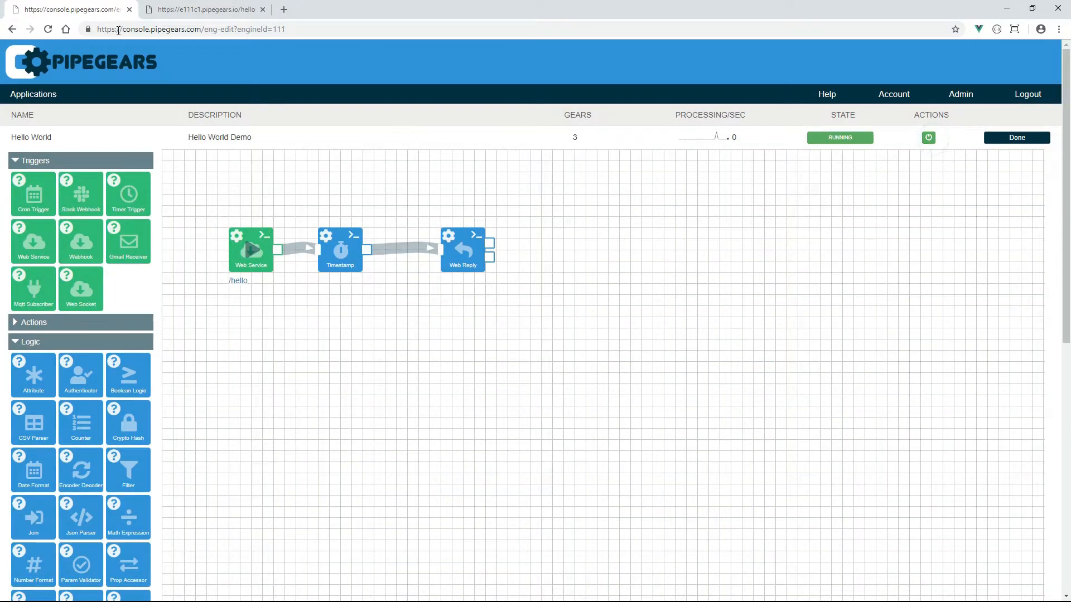
click(190, 10)
key(F5)
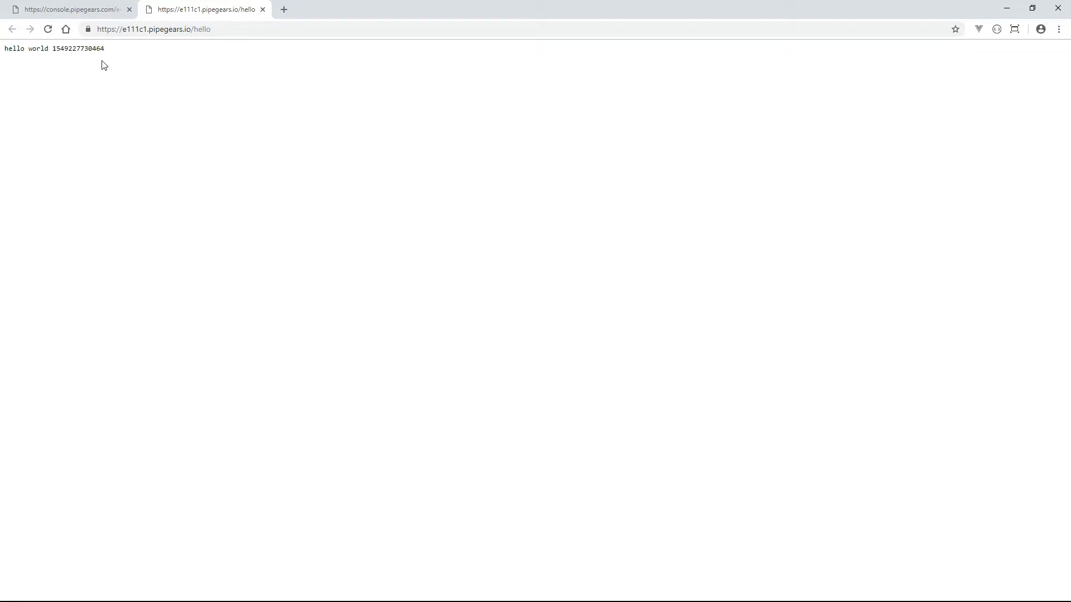
In the flow editor, set the Web Reply body to {"msg":"hello world", "timestamp": ${time}} and save it.
click(75, 9)
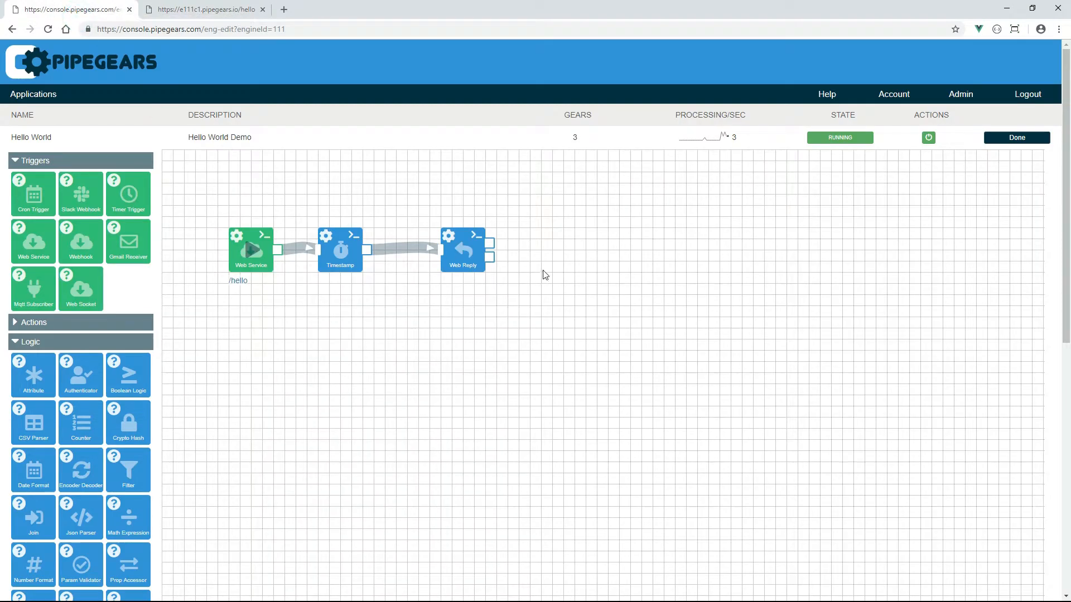
click(448, 235)
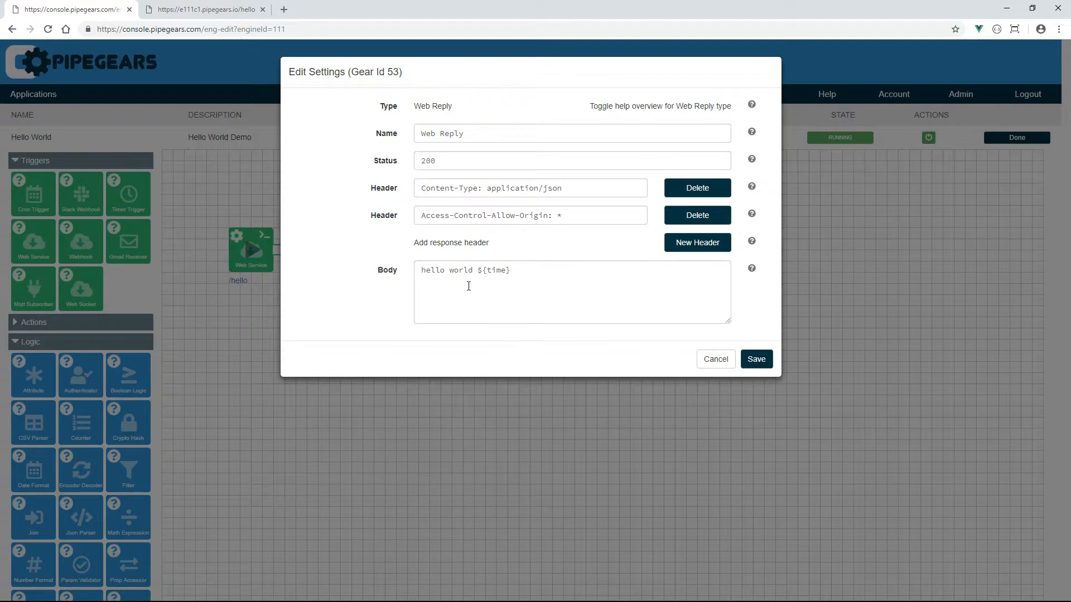
click(424, 273)
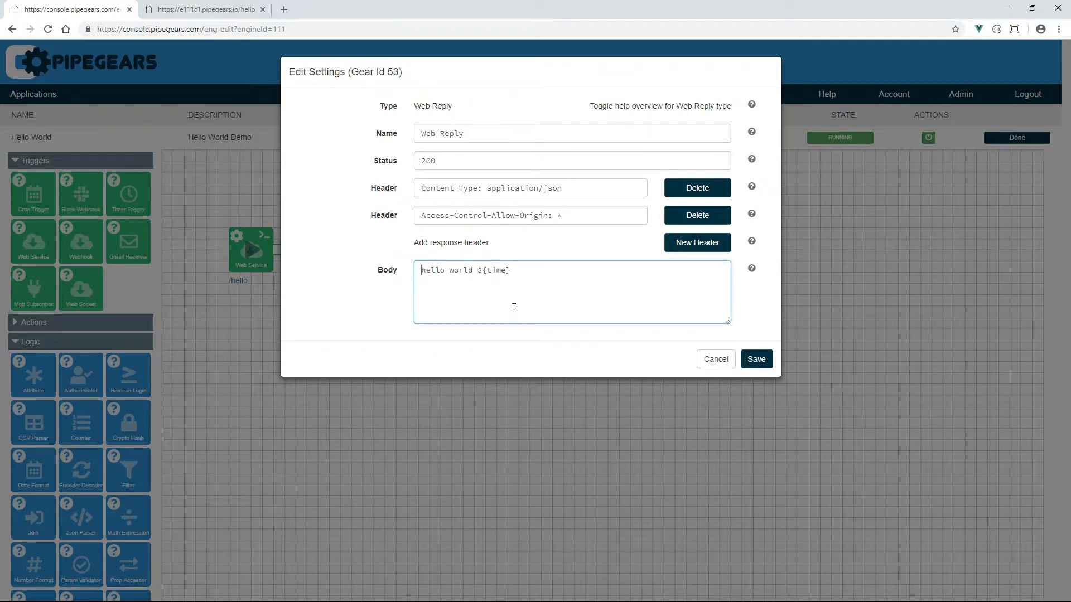
text({"msg":"hello world", "timestamp":)
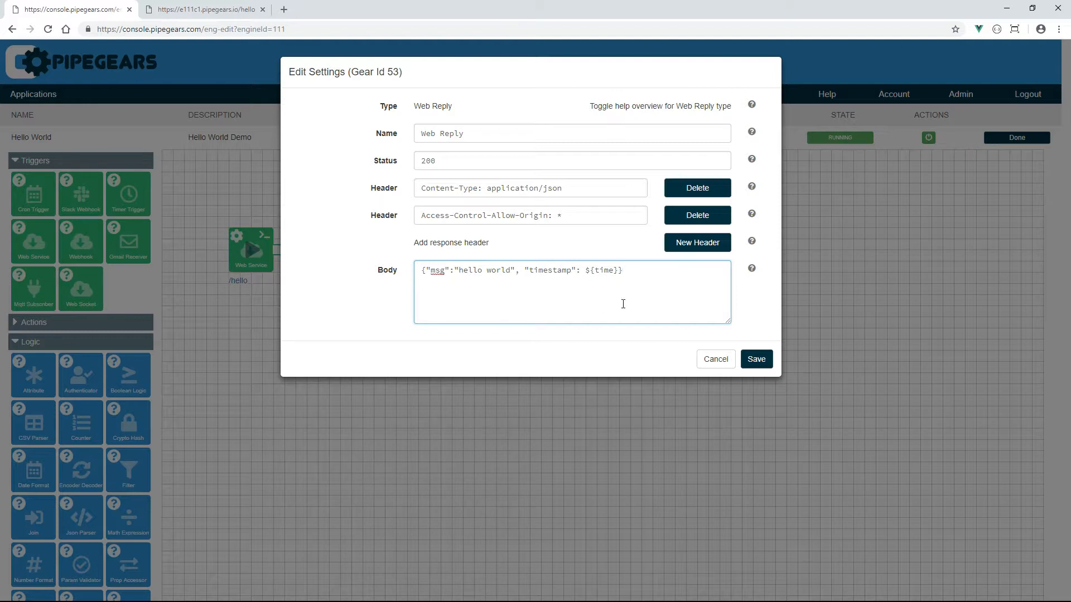
click(756, 359)
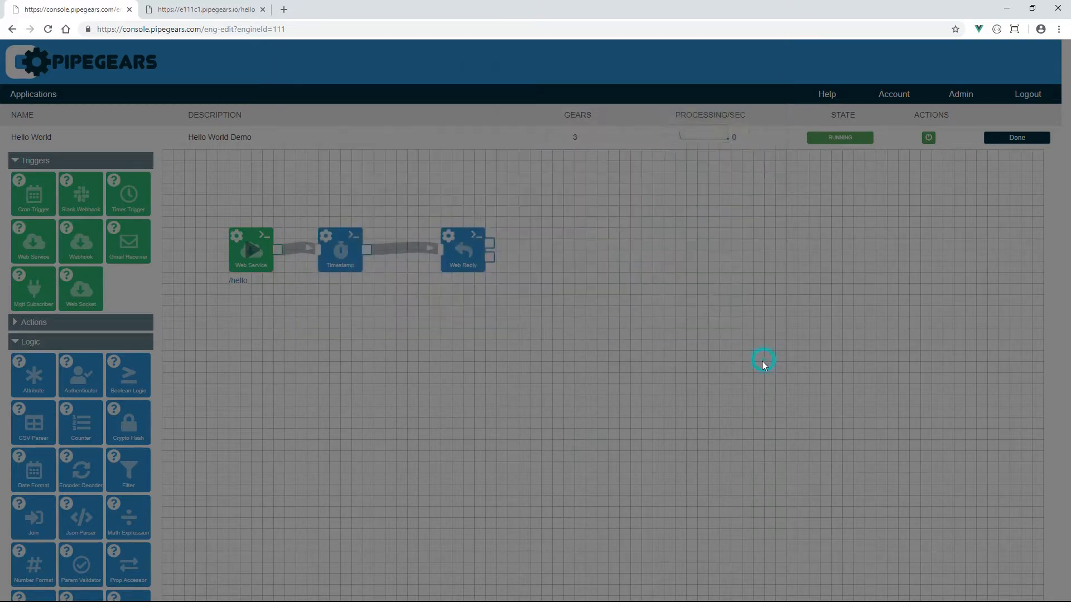
Reload the /hello page several times and examine the msg and timestamp fields of the JSON response.
click(203, 11)
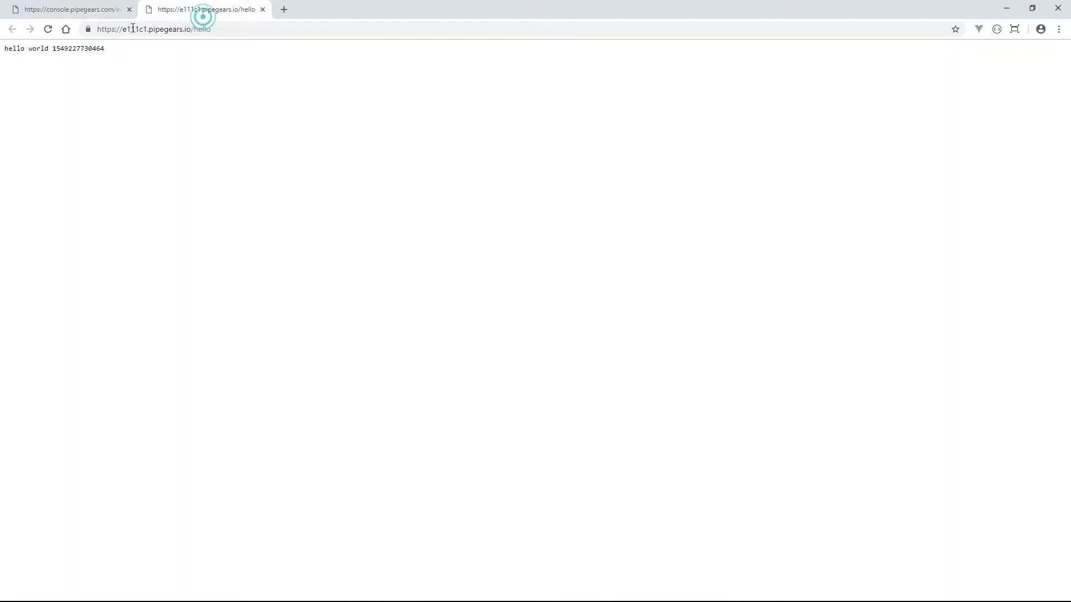
click(48, 29)
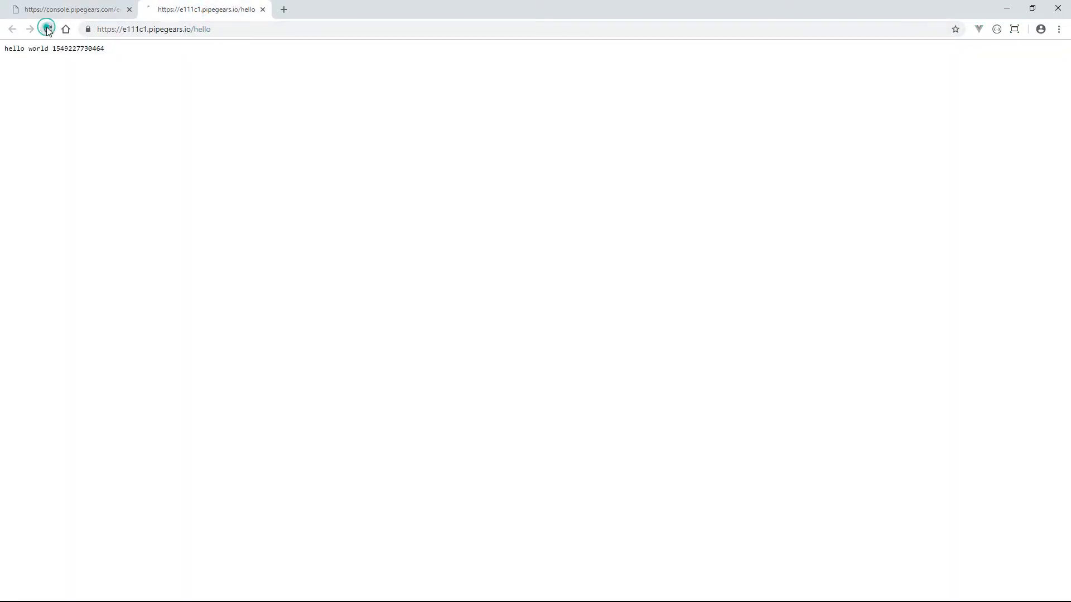
drag(32, 57, 62, 83)
click(72, 86)
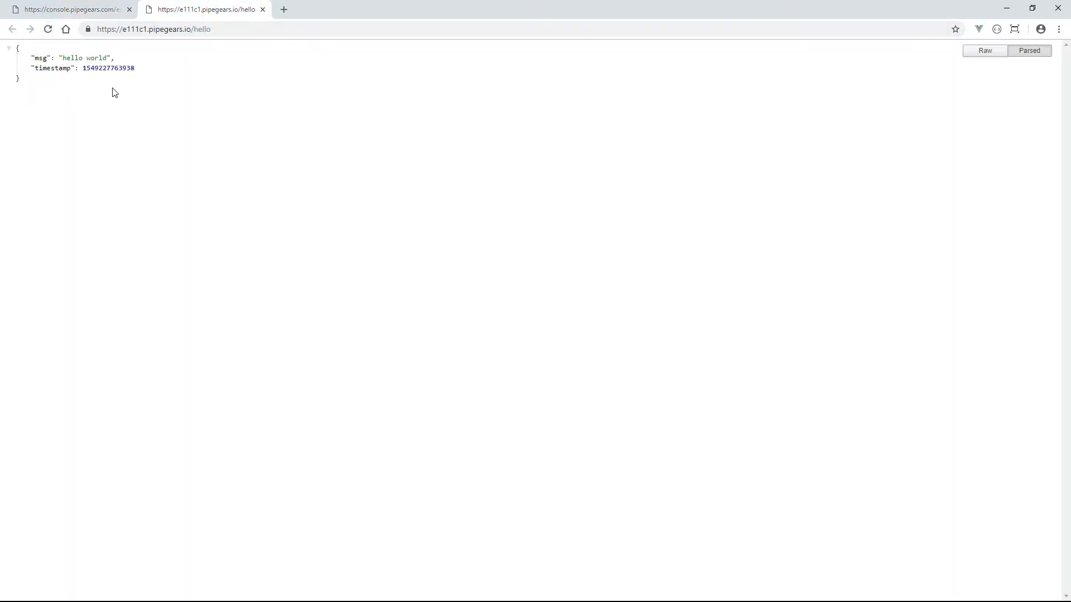
click(47, 29)
click(48, 29)
Stop the application in the flow editor and insert a Date Format gear between Timestamp and Web Reply, linked to both.
click(79, 11)
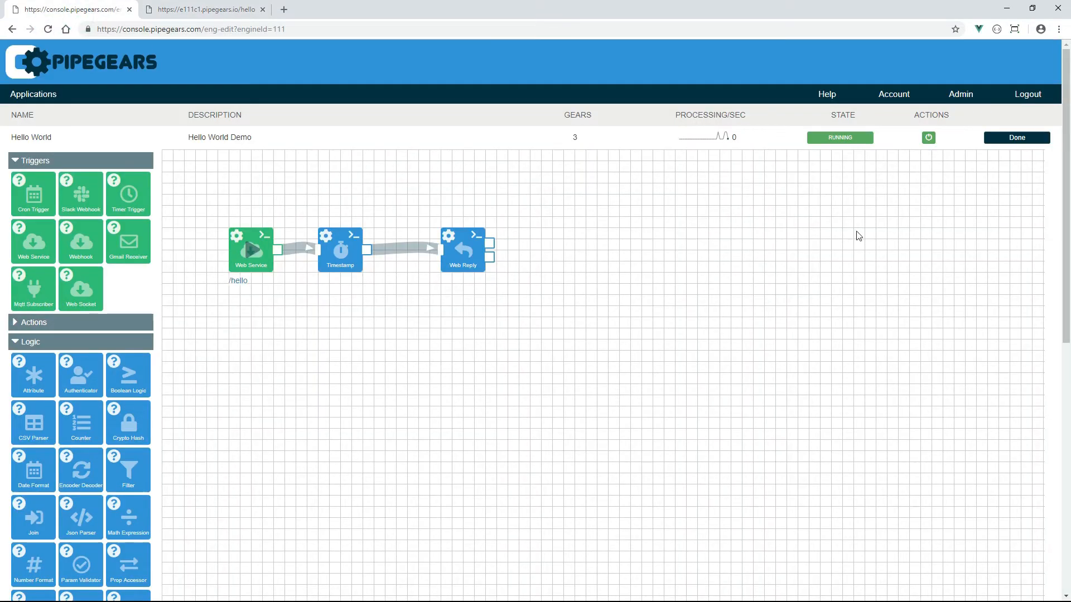
click(928, 138)
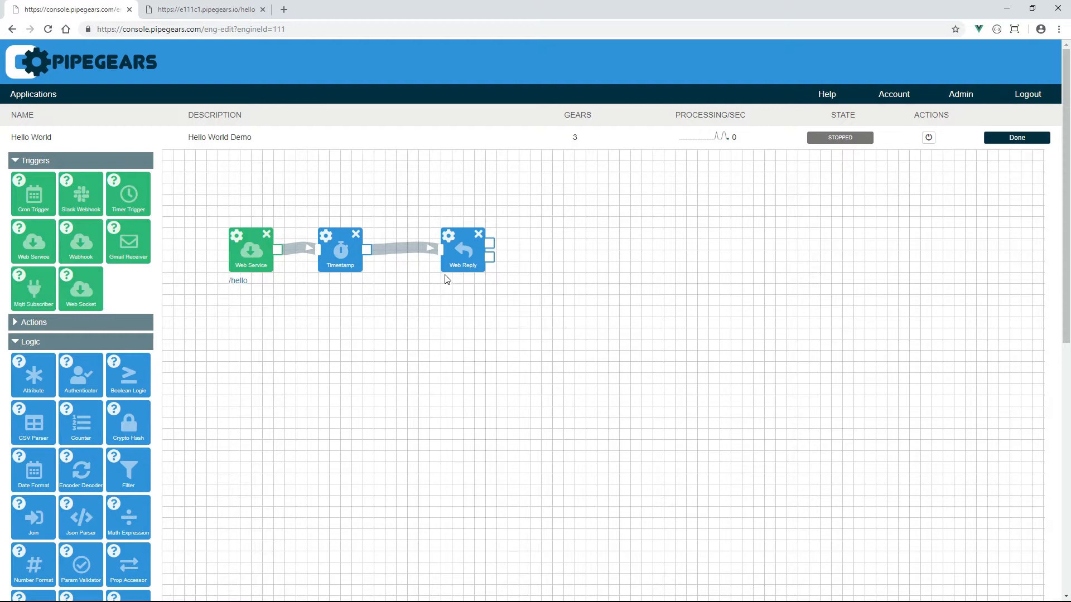
drag(468, 255, 412, 229)
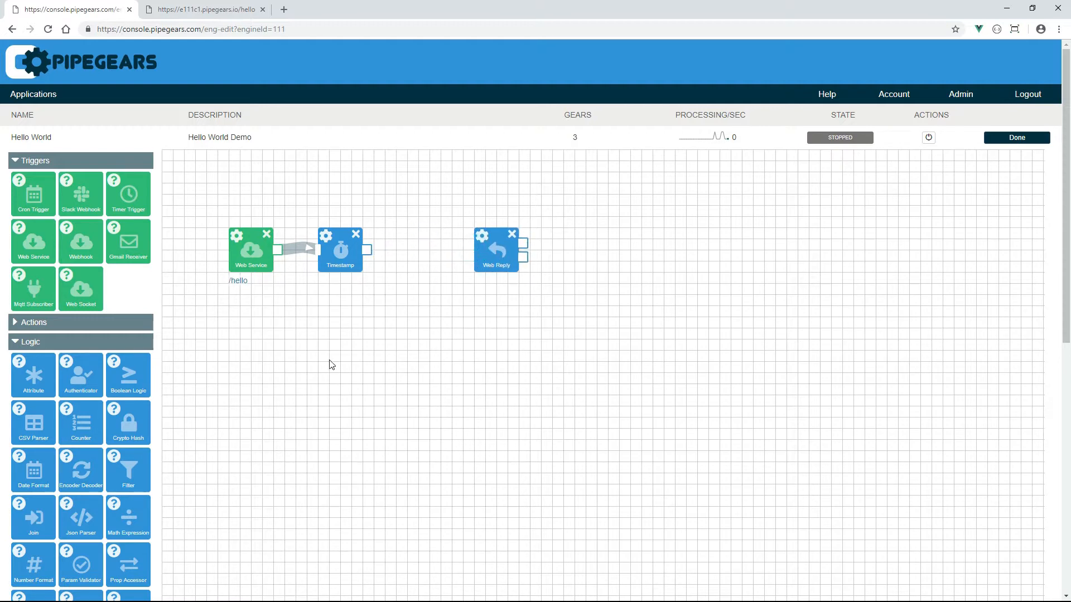
drag(33, 467, 474, 249)
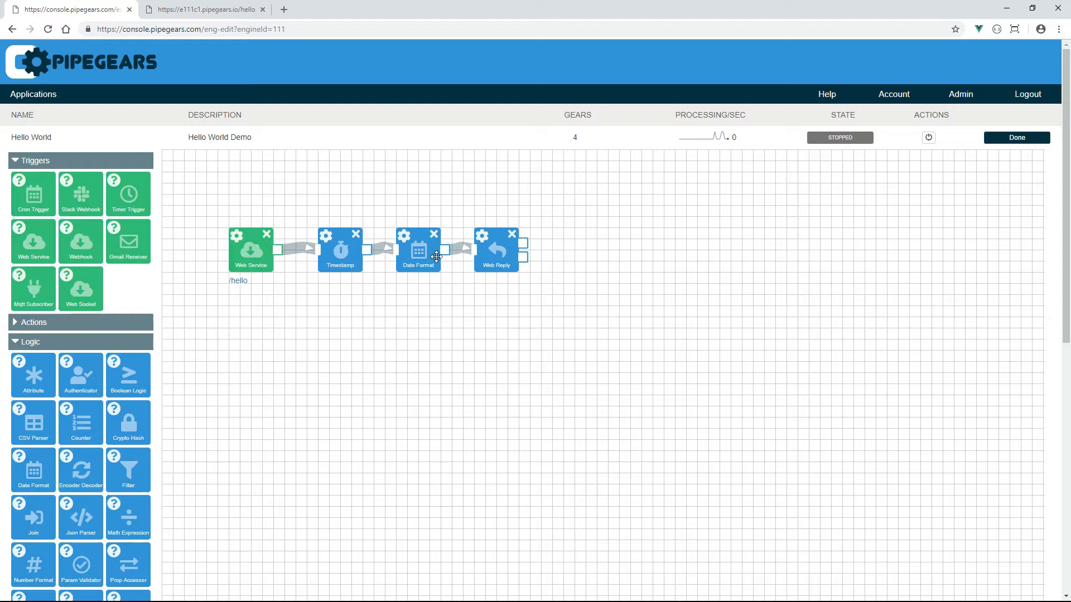
Configure the Date Format gear with input ${time}, date format yyyy.MM.dd HH:mm:ss z and new field name date, and save it.
click(405, 235)
click(437, 161)
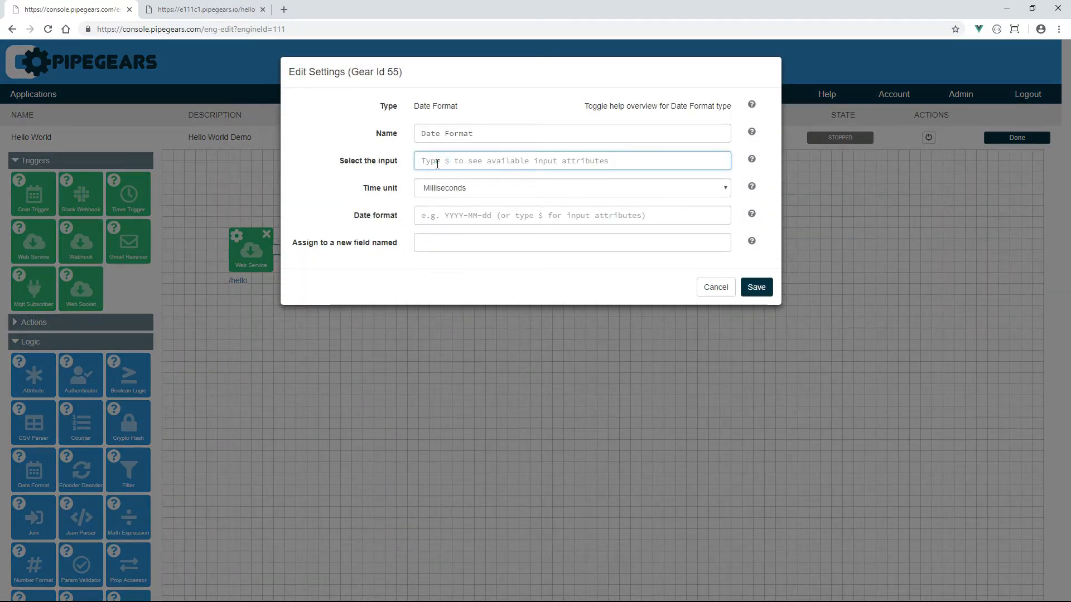
text(${time})
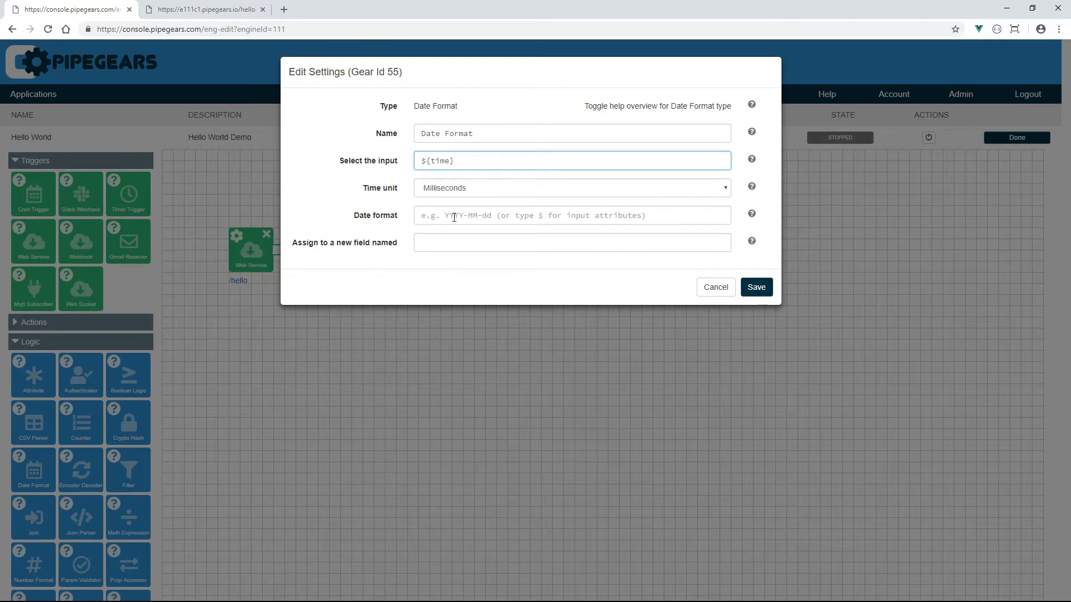
click(751, 214)
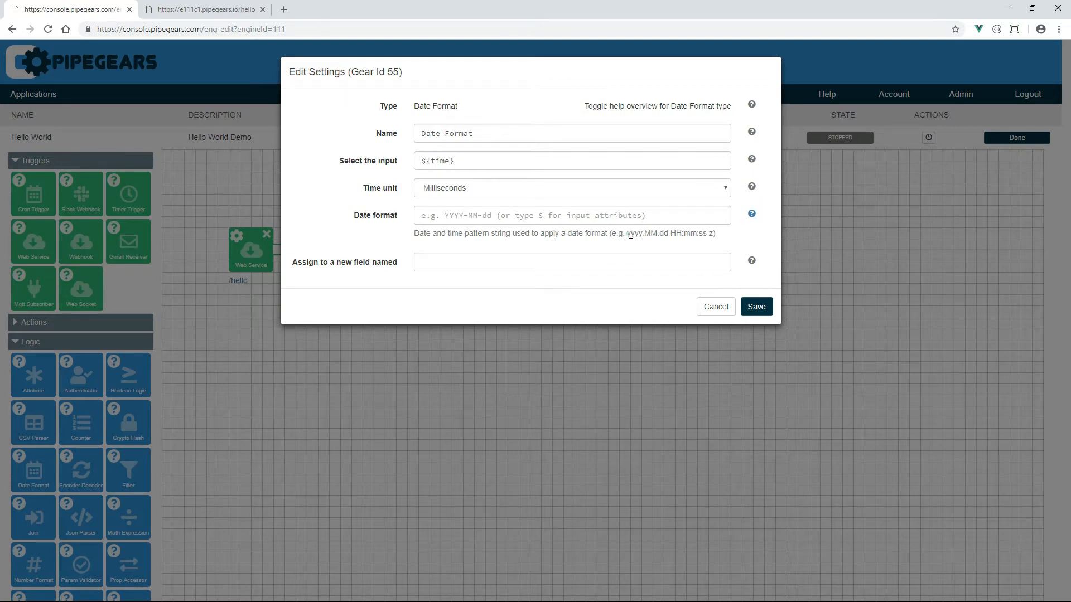
drag(628, 234, 699, 231)
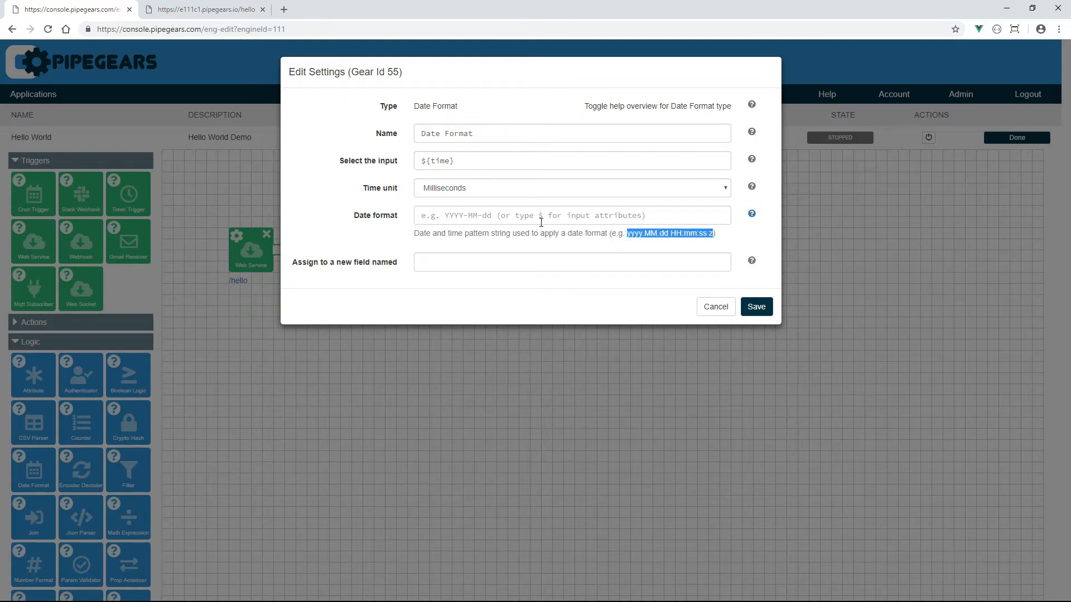
click(507, 217)
text(yyyy.MM.dd HH:mm:ss z)
click(456, 261)
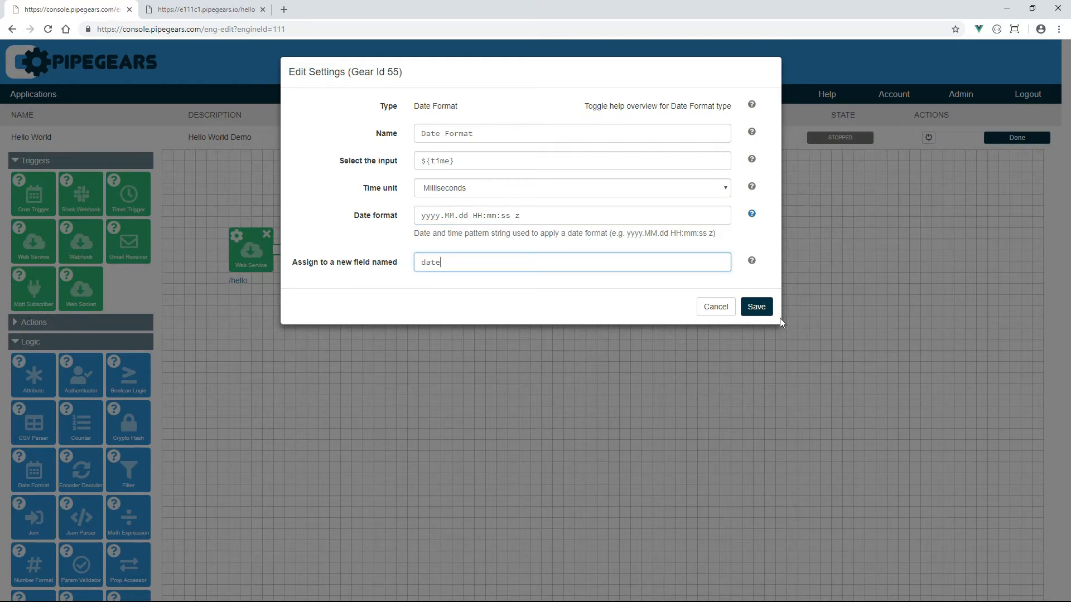
click(756, 307)
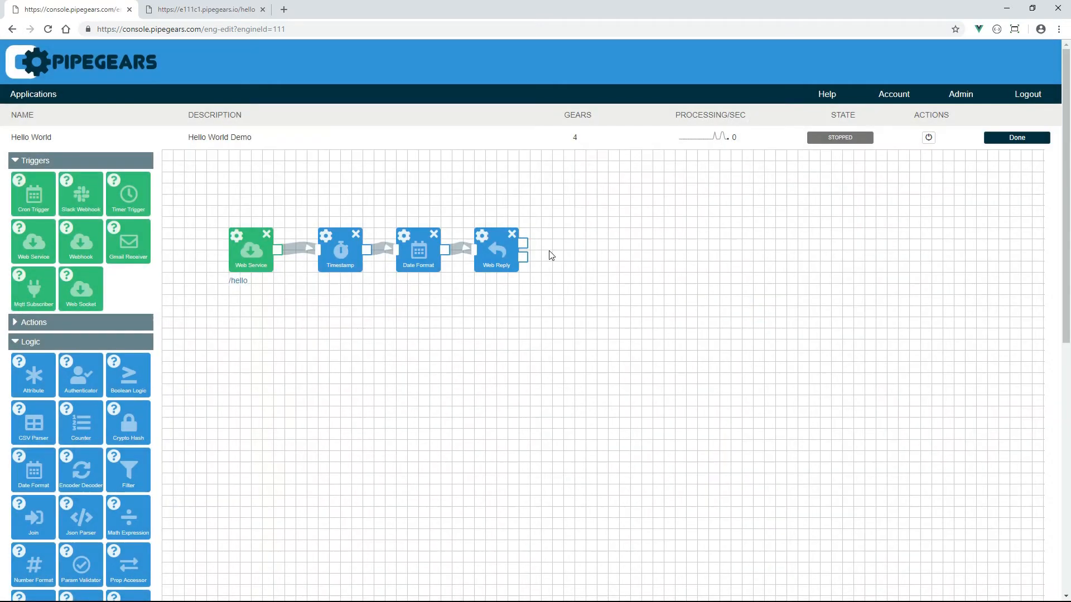
Extend the Web Reply body's JSON with "date":"${date}" after the timestamp entry and save the settings.
click(479, 236)
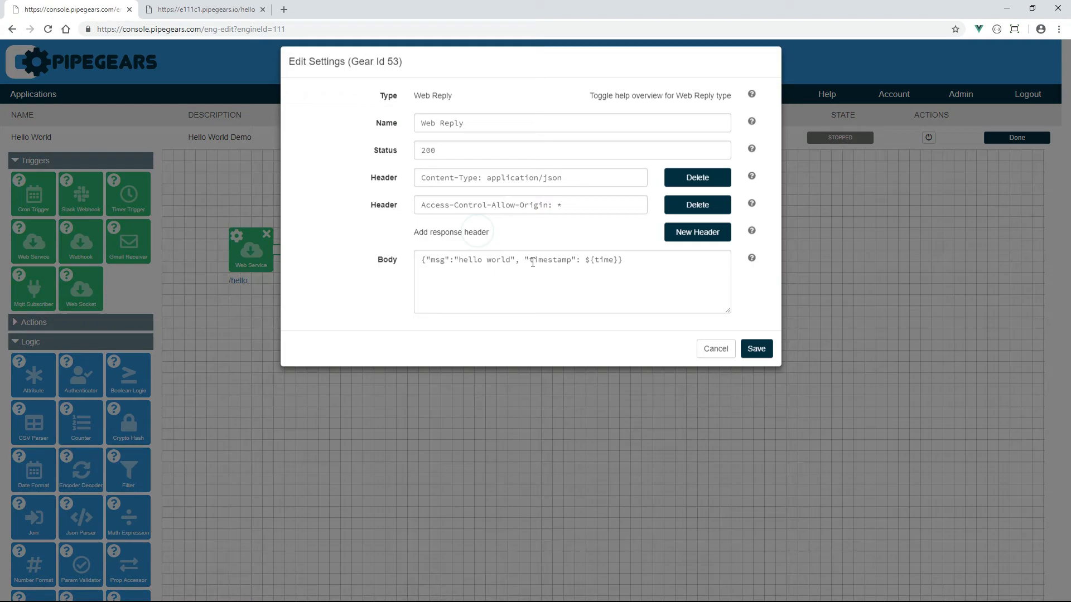
click(615, 270)
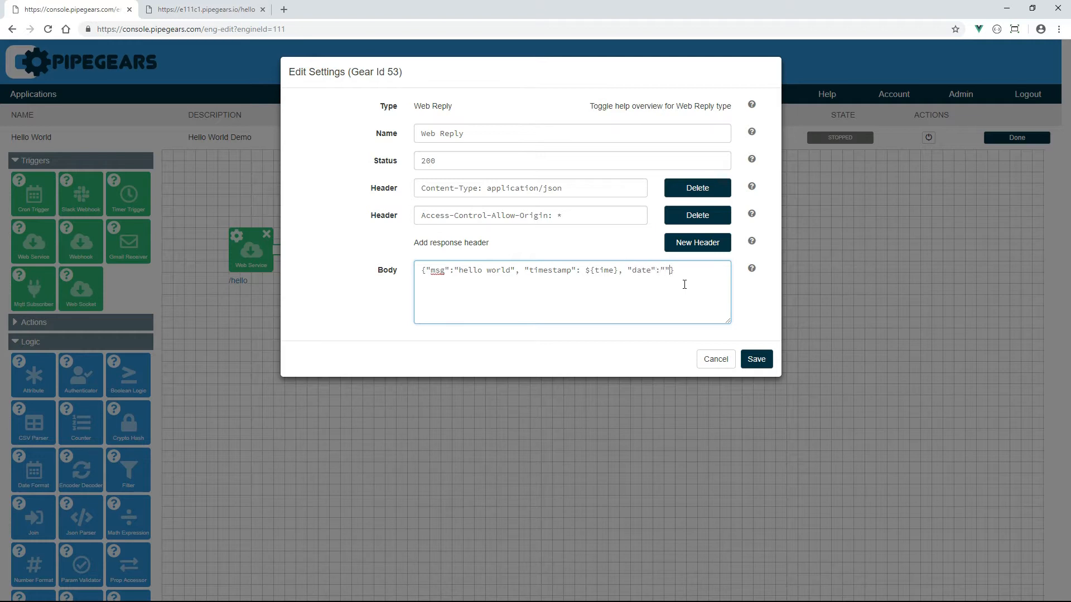
text(${date})
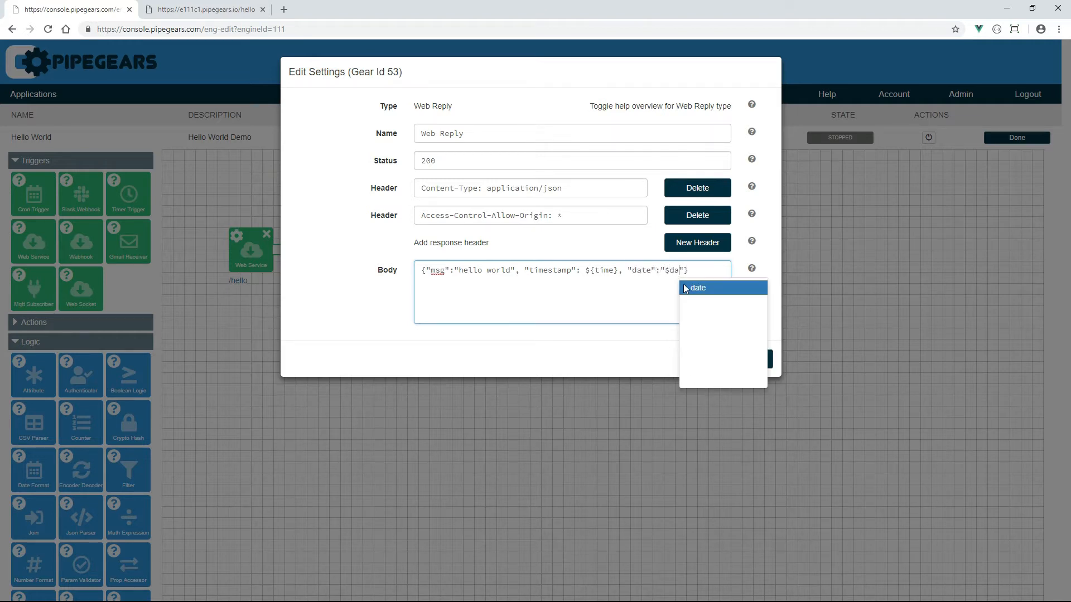
click(750, 360)
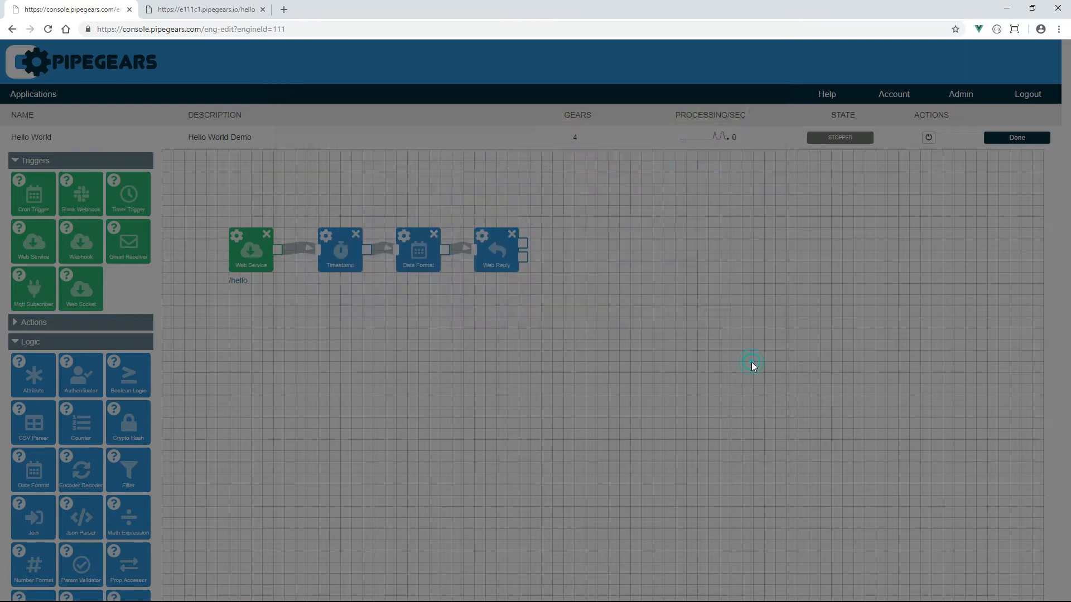
Start the application and reload the /hello page to check the reply's formatted date.
click(928, 138)
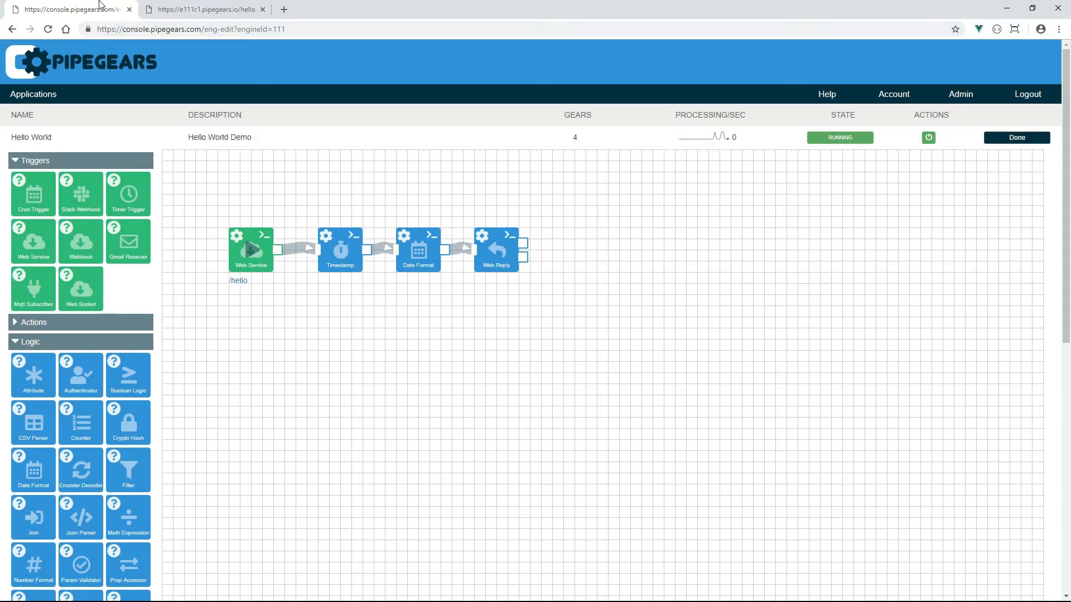
click(184, 13)
key(F5)
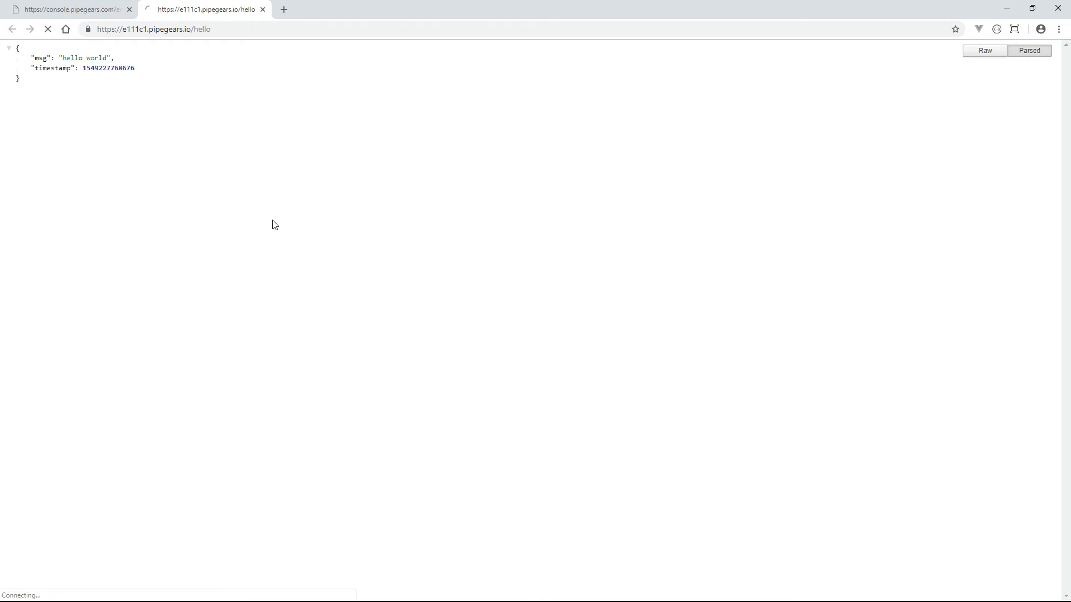
key(F5)
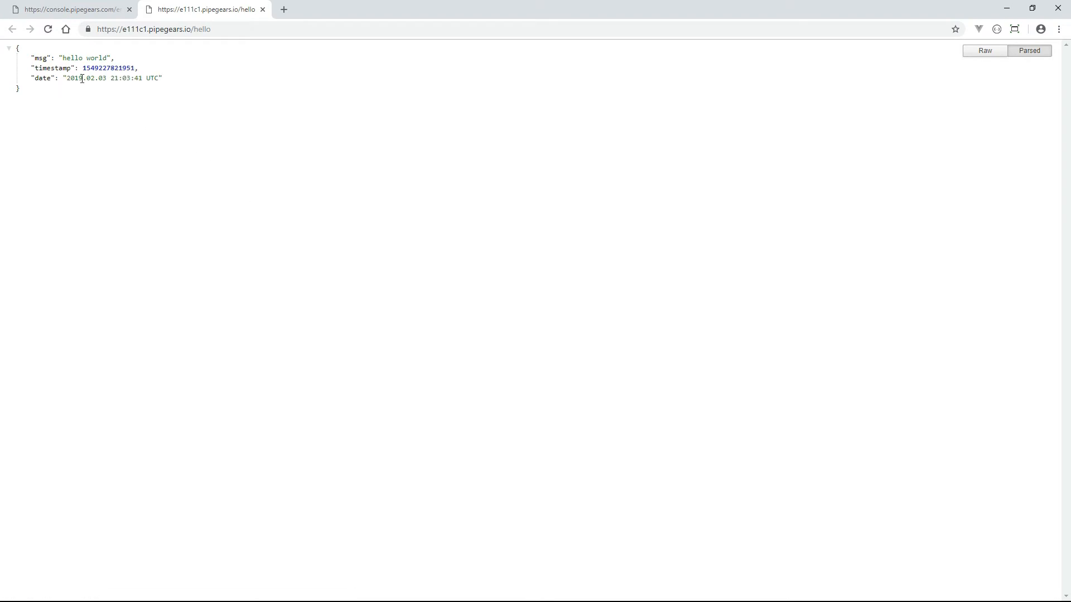
Open the Web Reply gear's console, reload /hello, examine the received message's properties, and return to the flow editor.
click(83, 10)
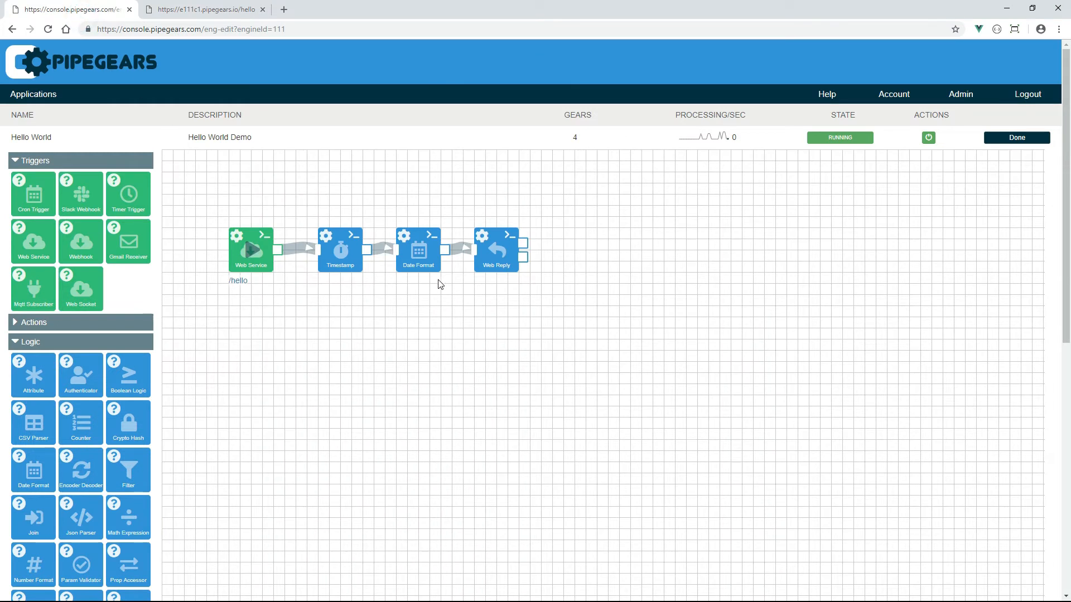
click(509, 235)
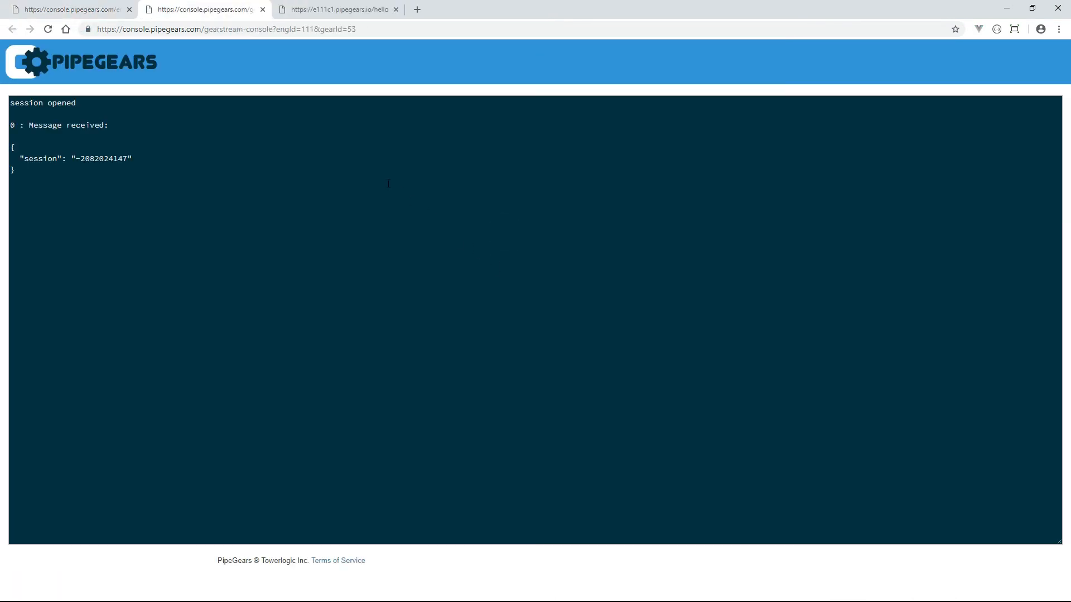
click(322, 10)
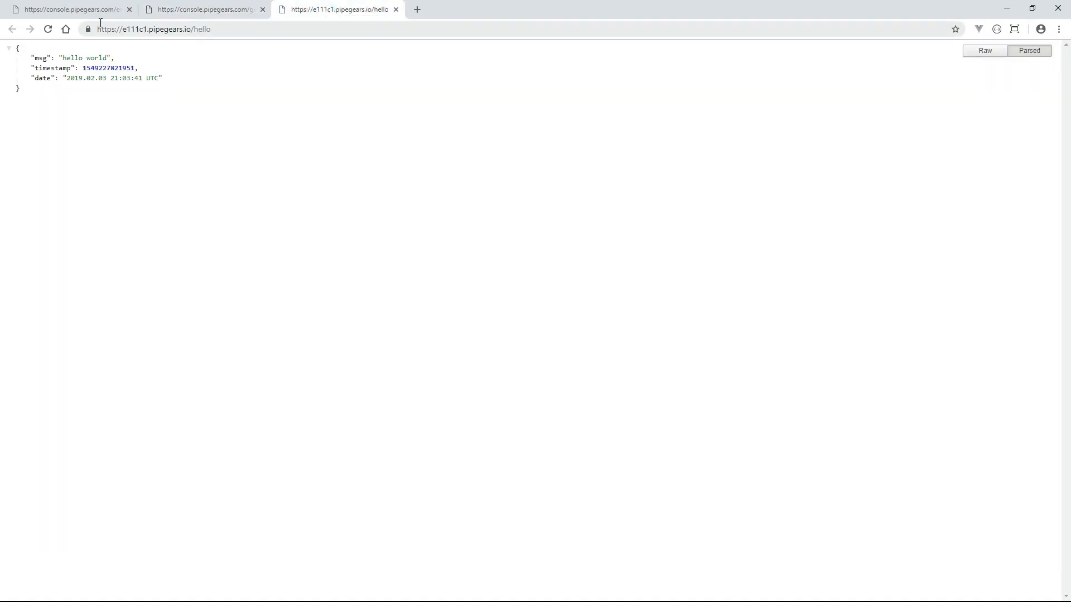
click(47, 29)
click(194, 9)
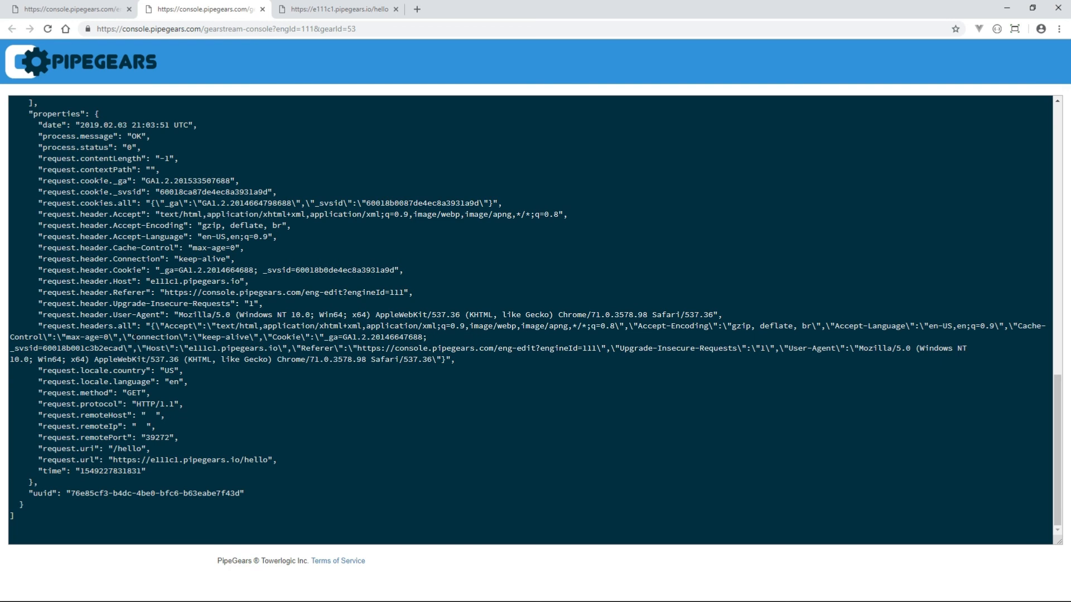
click(72, 9)
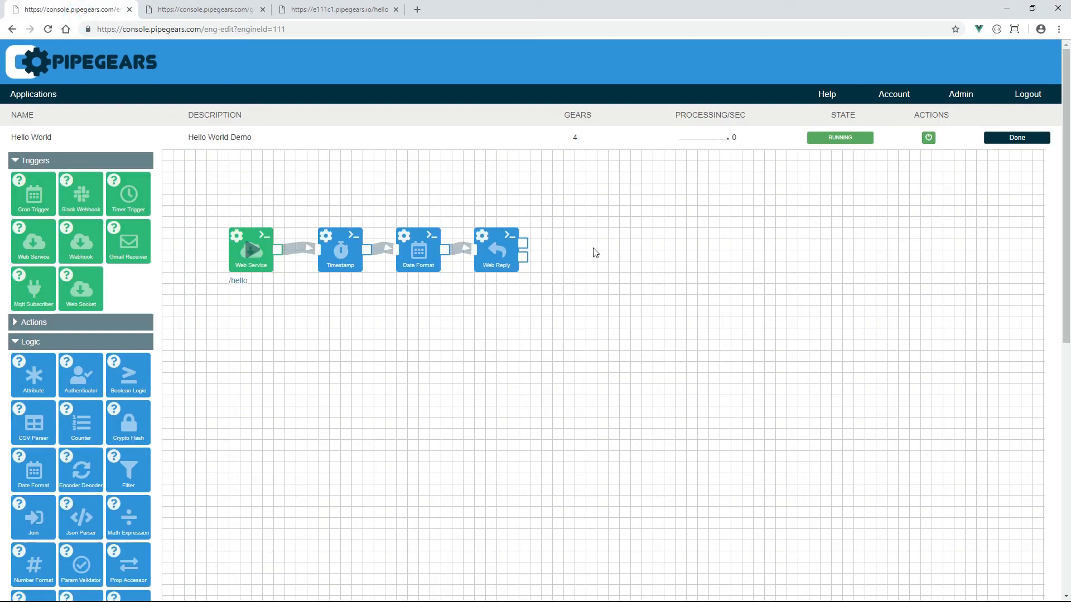